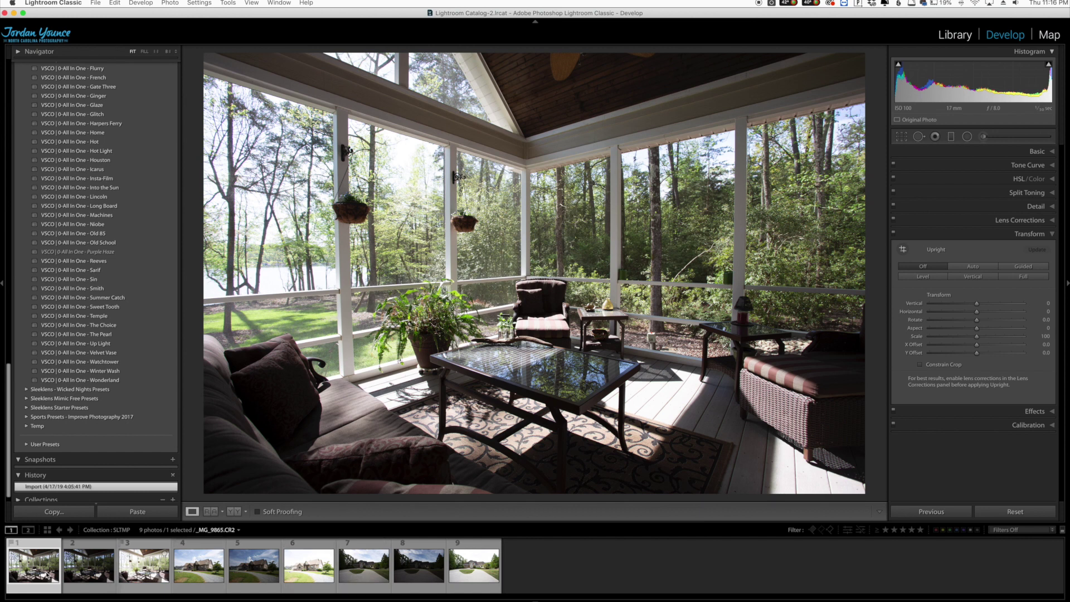
- Select the three bracketed porch exposures and start a Photo Merge > HDR on them
click(82, 570)
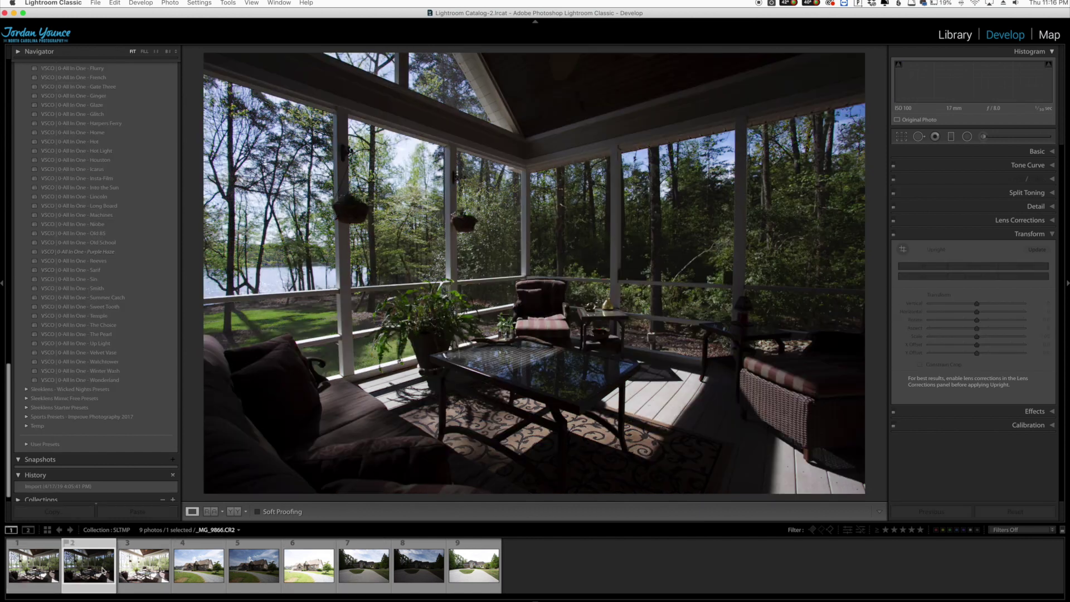
key(Right)
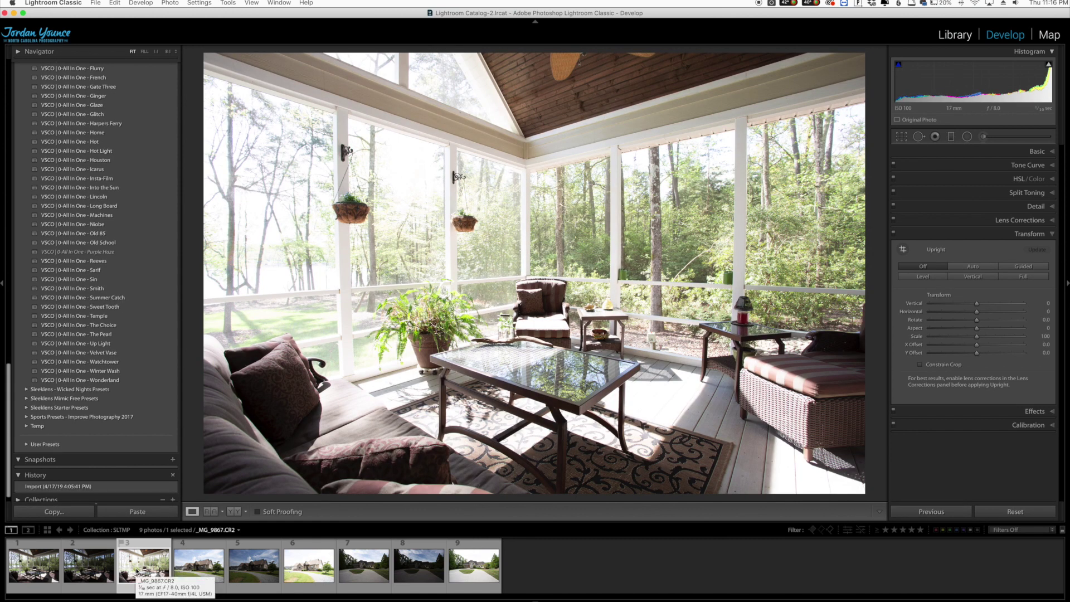
shift+click(53, 572)
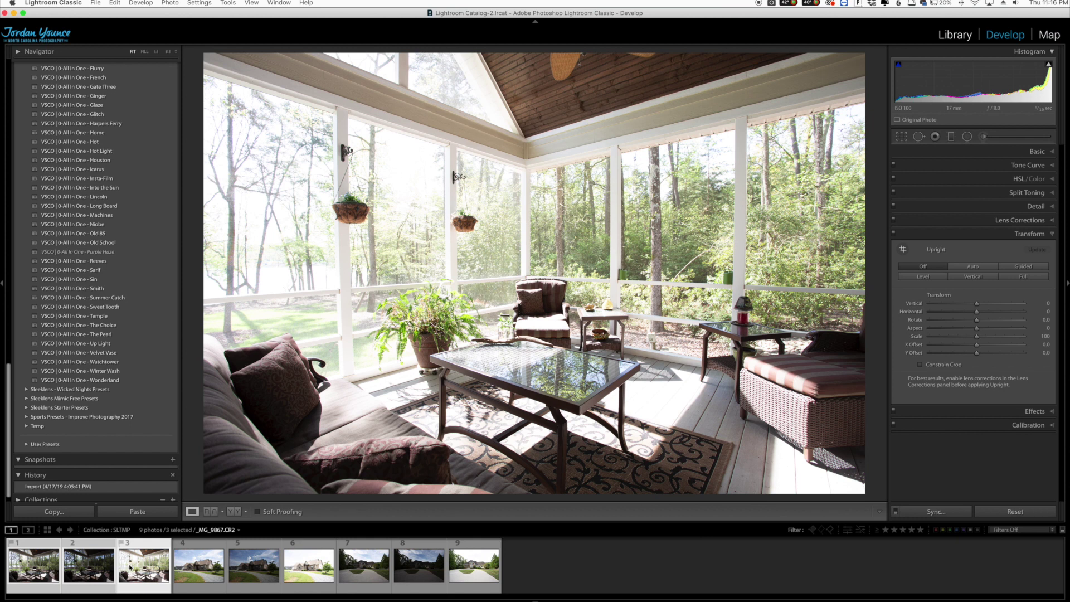
right_click(139, 565)
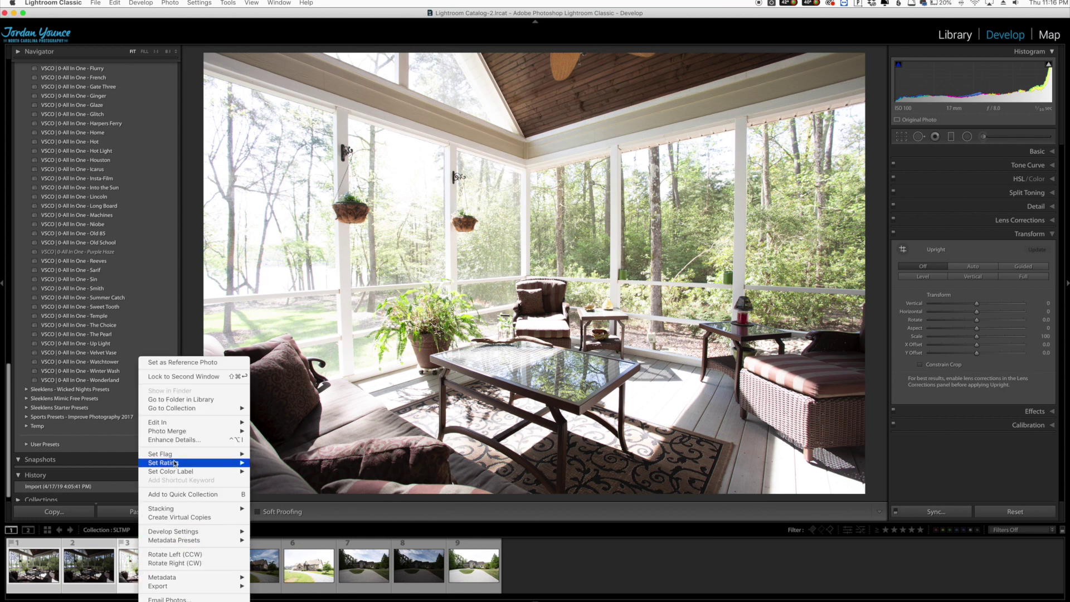
mouse_move(240, 431)
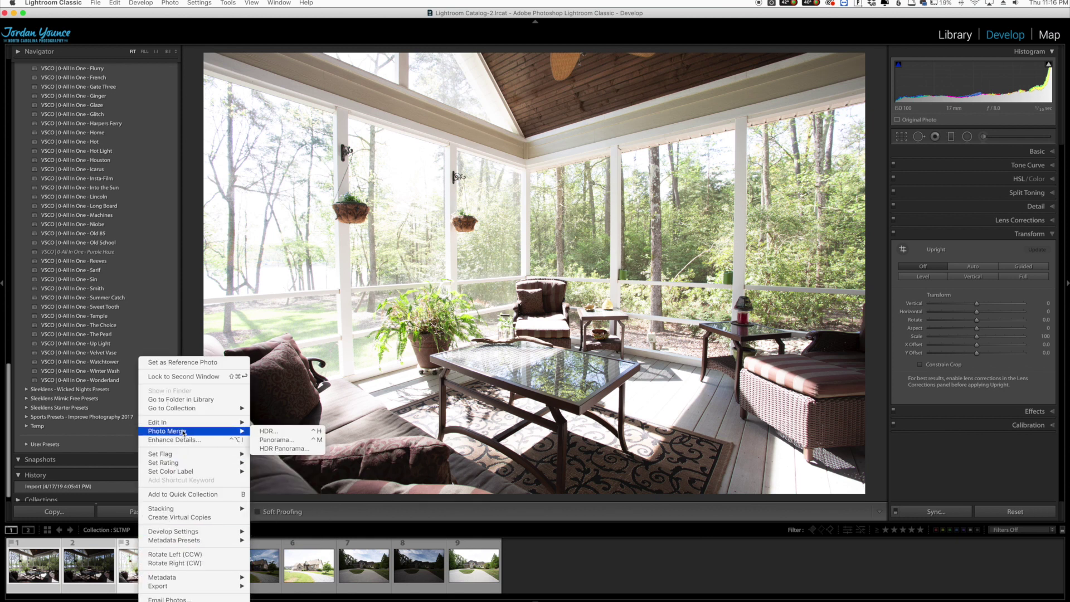
click(271, 431)
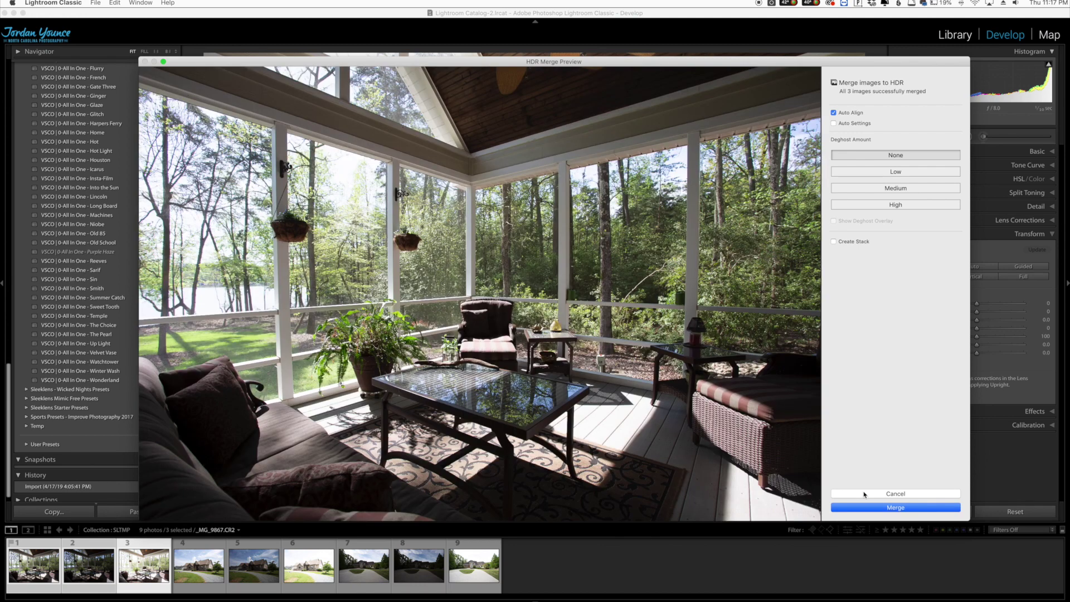
- Cancel the HDR merge and view the first house exposure, _MG_2321.CR2
click(865, 495)
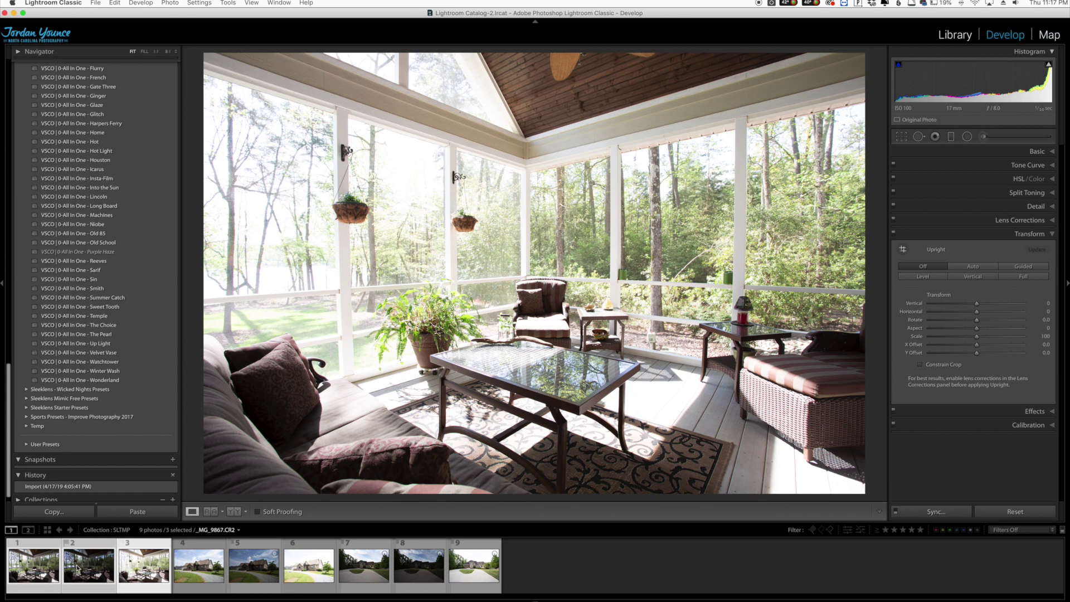
click(209, 573)
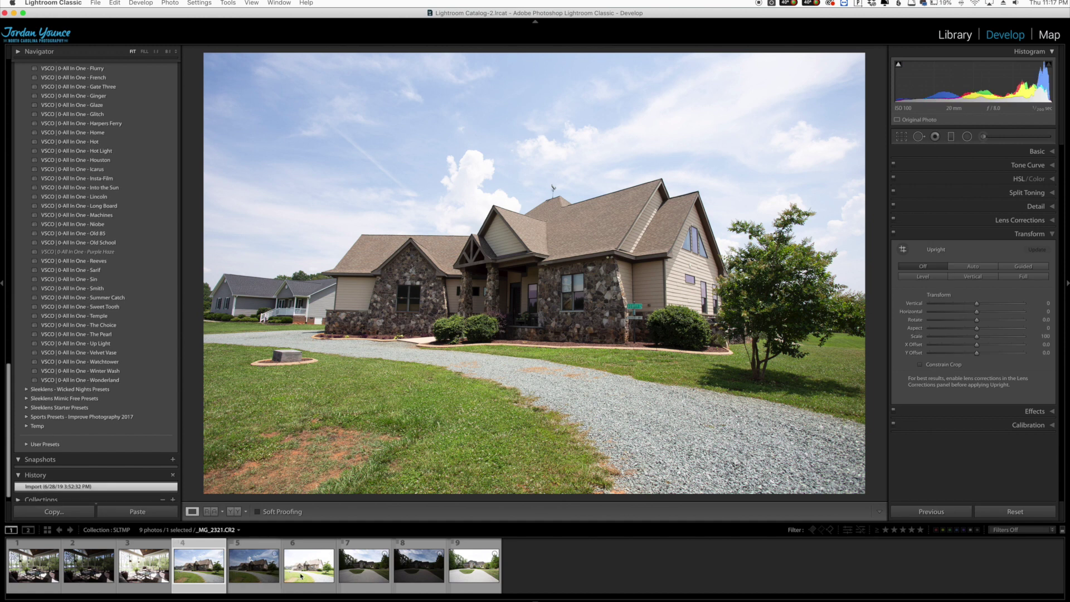
click(310, 576)
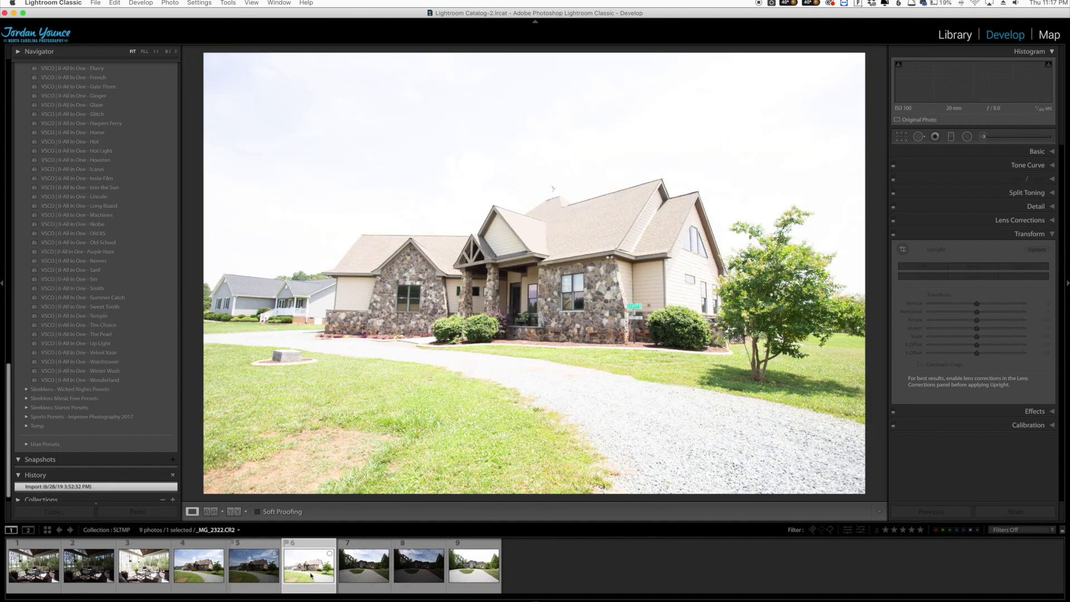
click(367, 576)
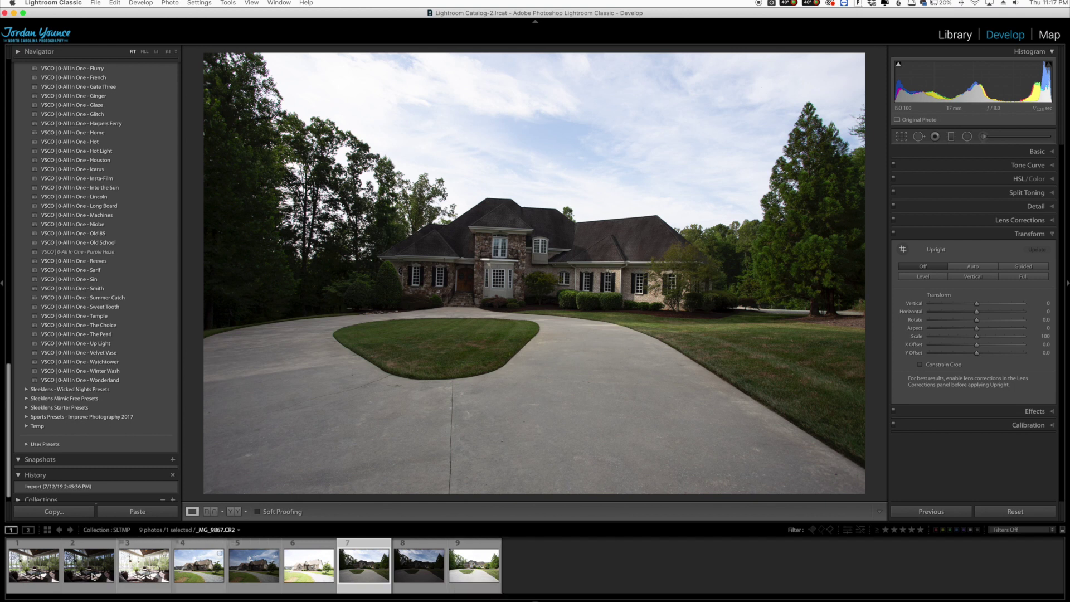
click(44, 572)
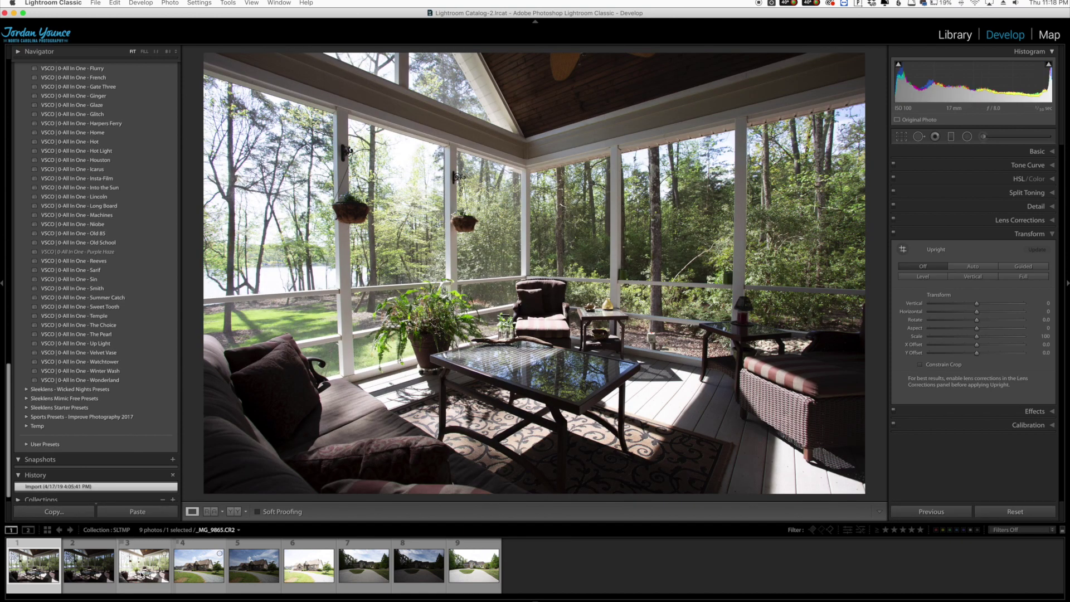
shift+click(144, 573)
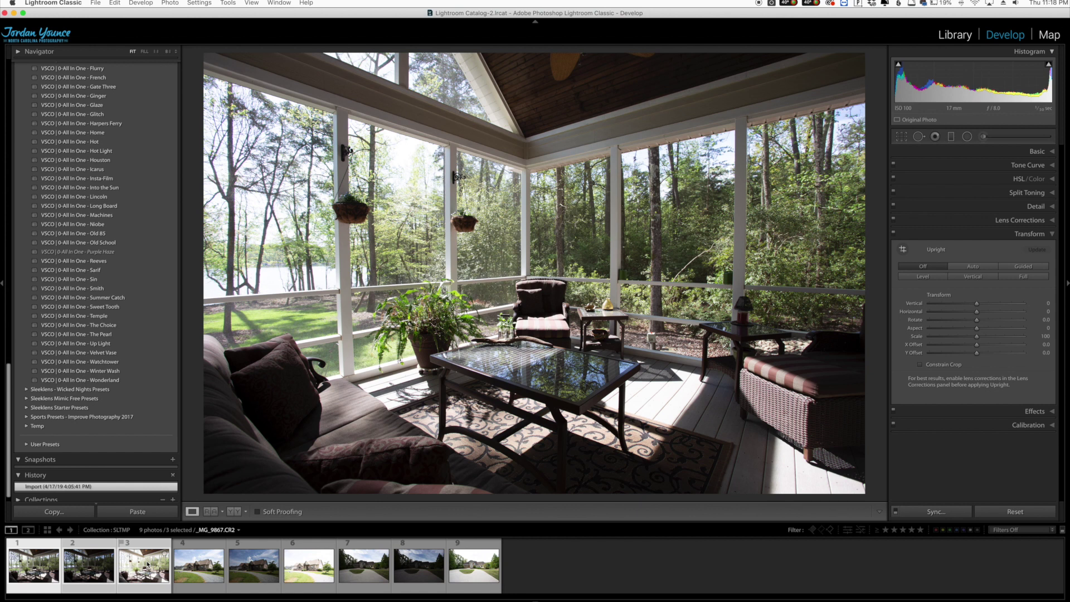
- Group the selected porch exposures into a stack
right_click(147, 564)
mouse_move(165, 513)
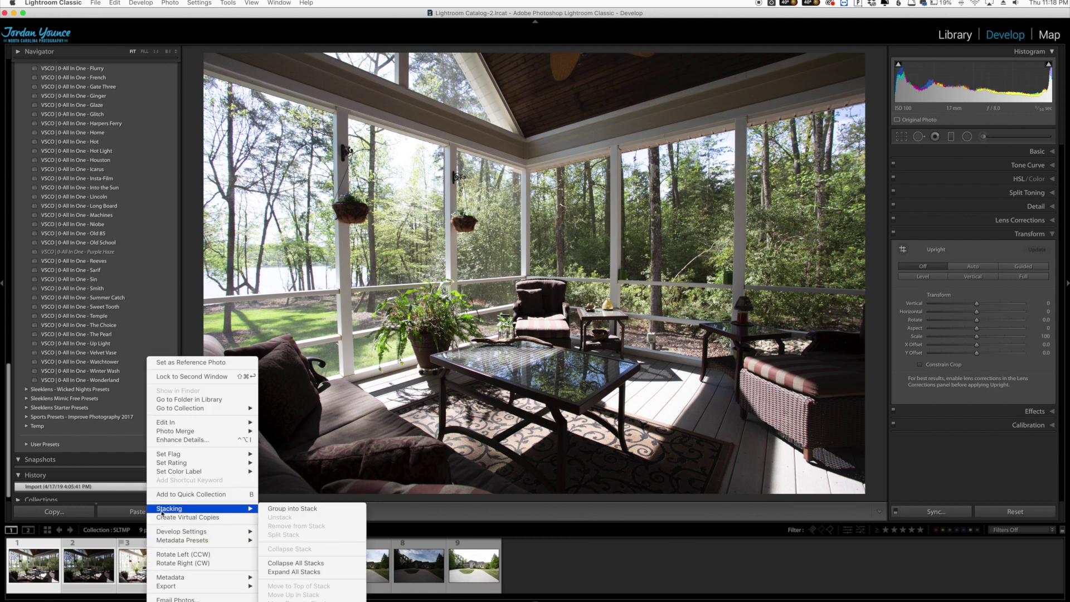
click(279, 509)
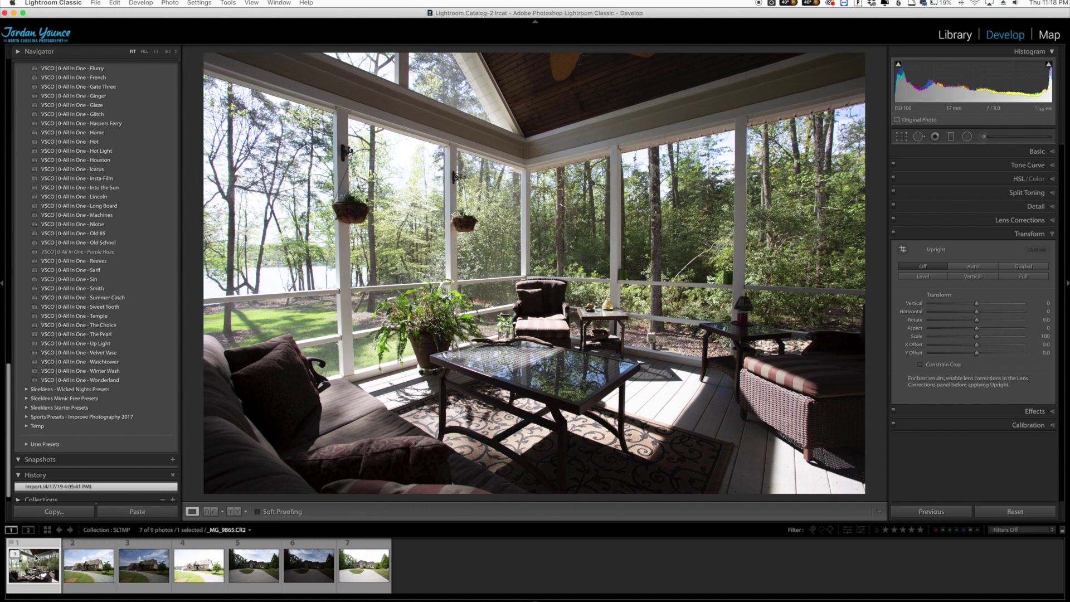
- Select the three stone-house exposures and group them into a stack
click(88, 571)
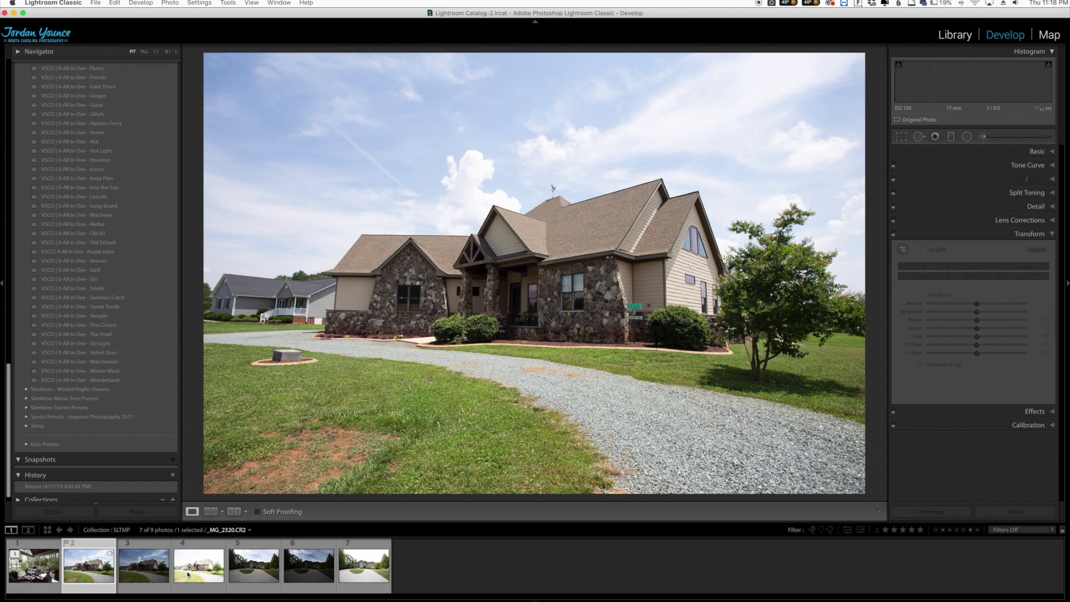
shift+click(188, 574)
right_click(189, 574)
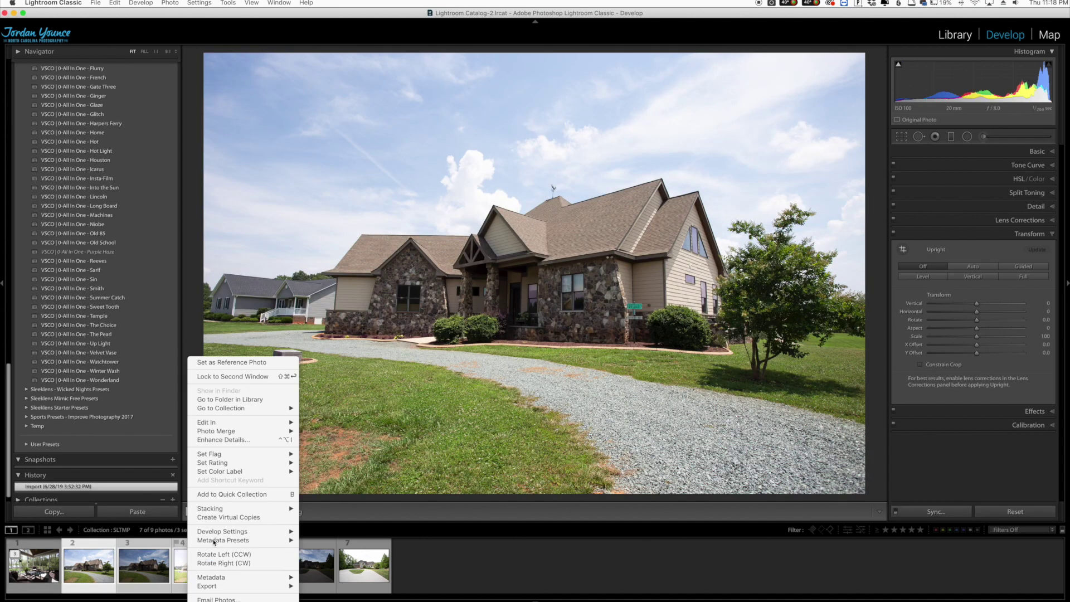
mouse_move(214, 513)
click(333, 509)
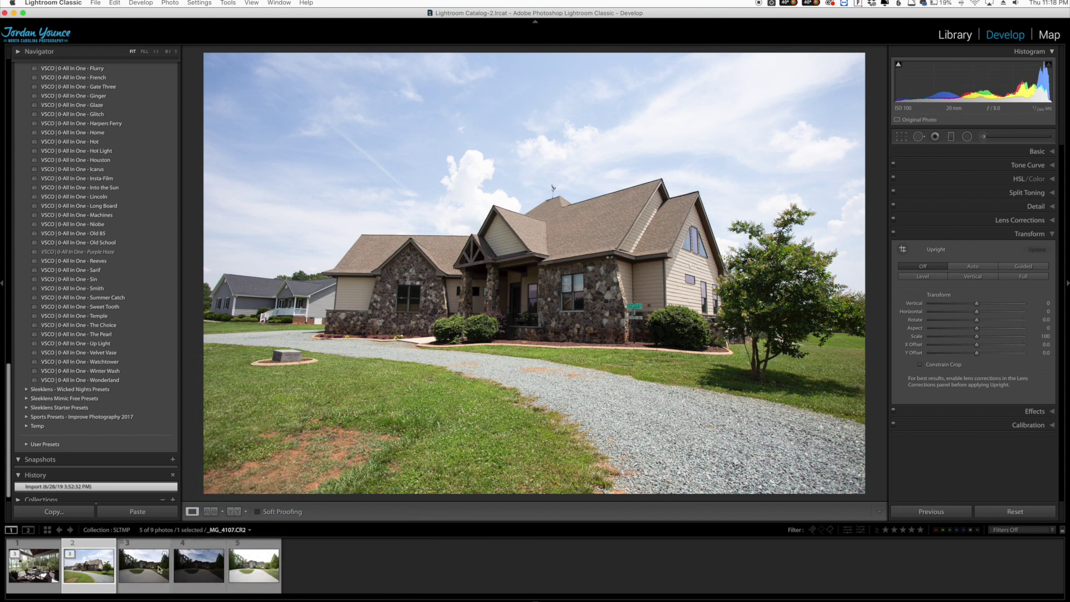
- Select the three driveway-house exposures and group them into a stack
click(246, 567)
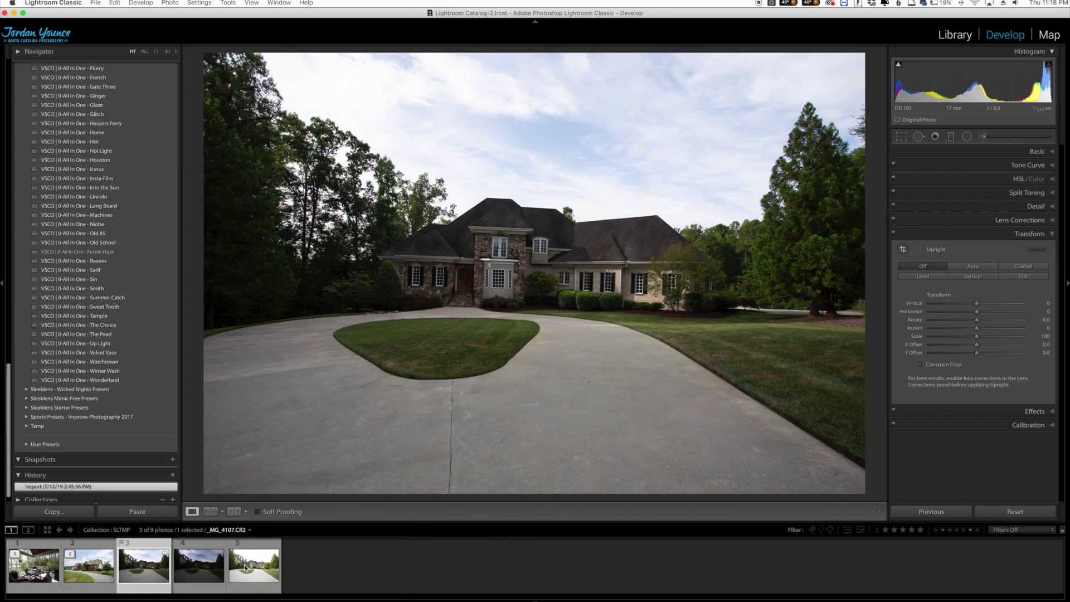
shift+click(246, 568)
right_click(246, 568)
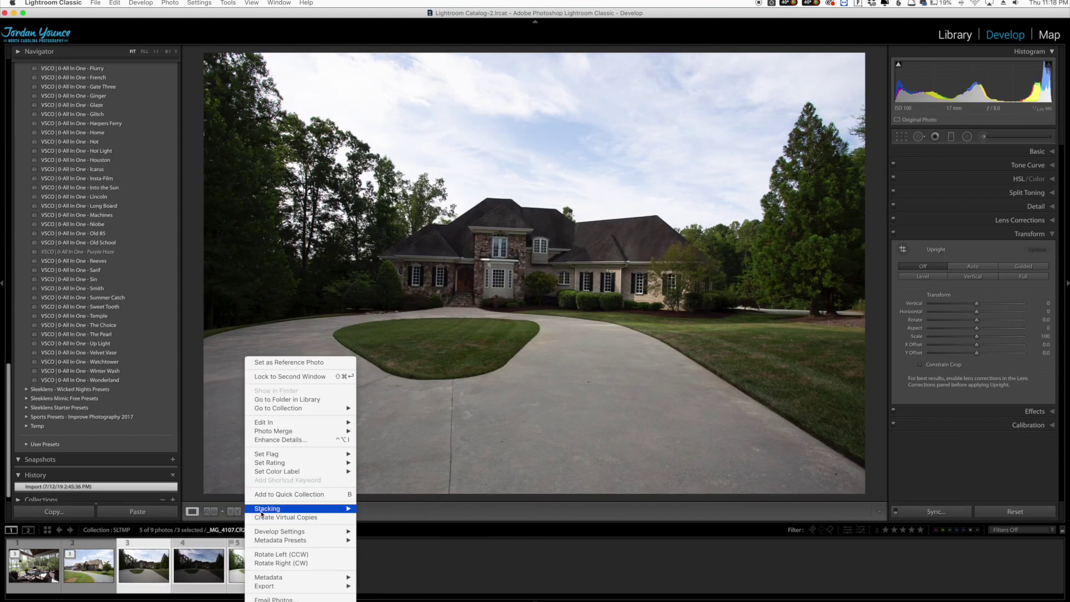
click(362, 510)
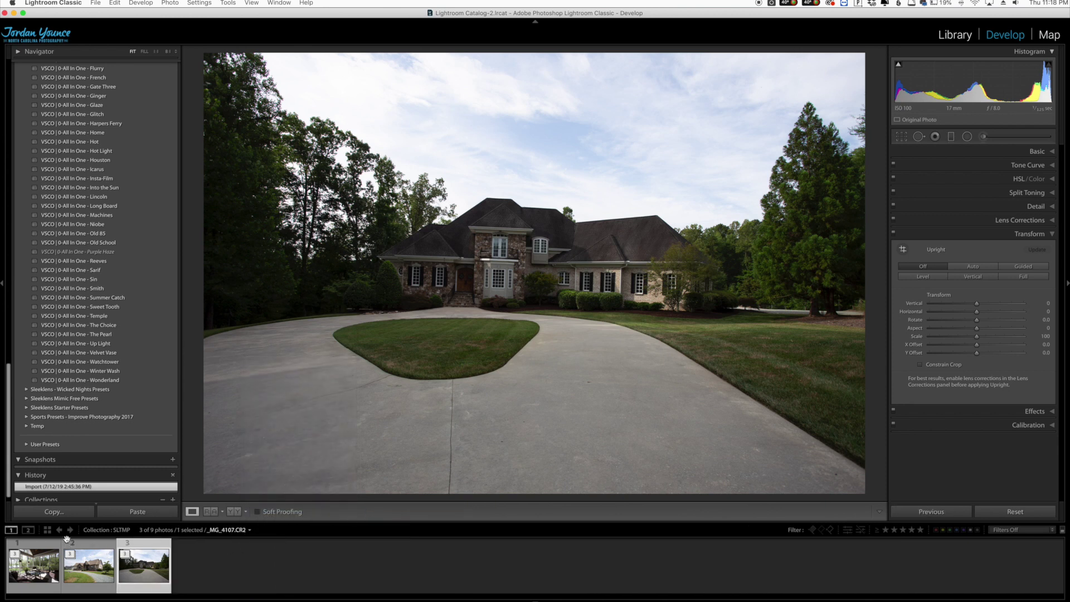
- Select the porch, house and driveway stacks and batch-merge them to HDR with Ctrl+Shift+H
click(35, 576)
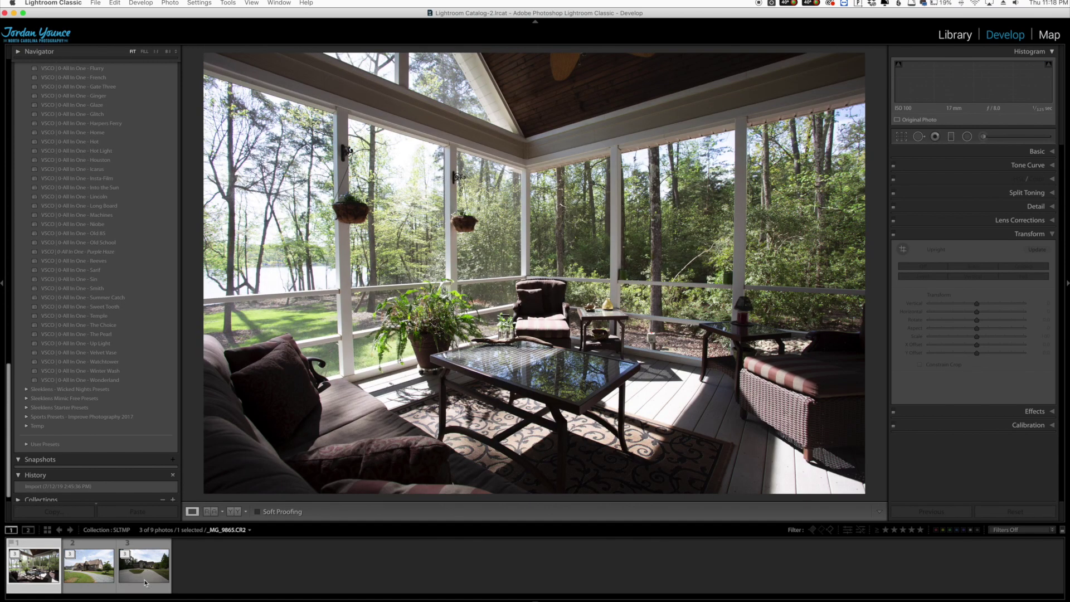
shift+click(145, 583)
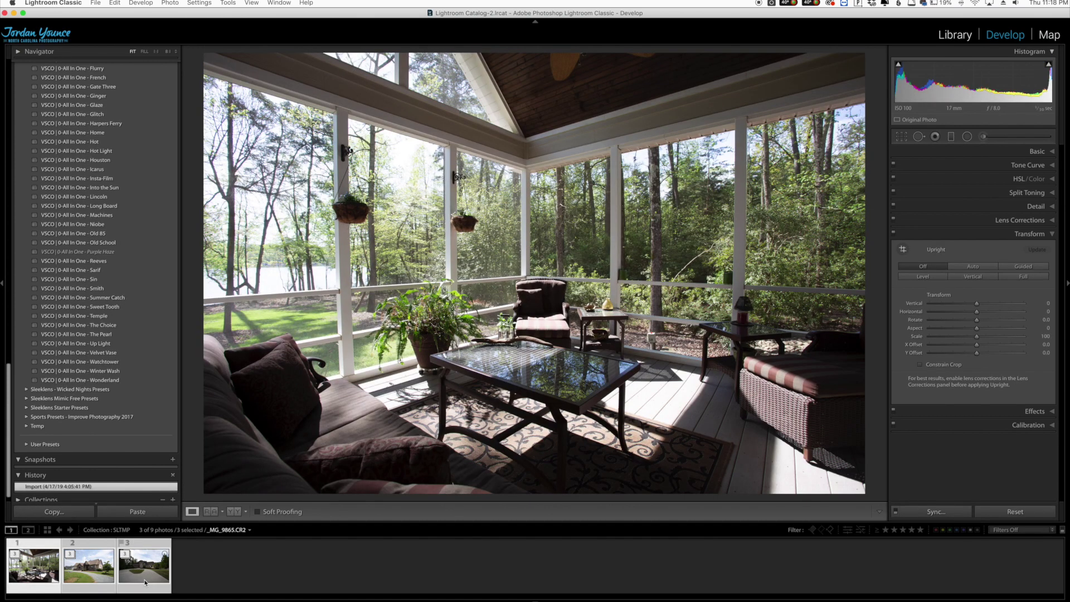
right_click(144, 582)
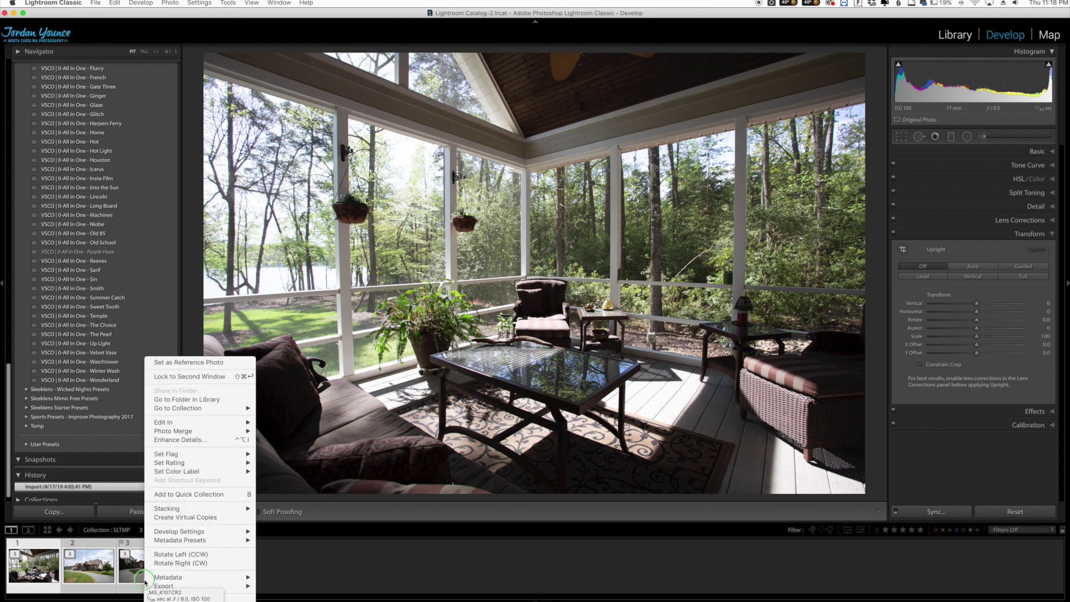
mouse_move(190, 425)
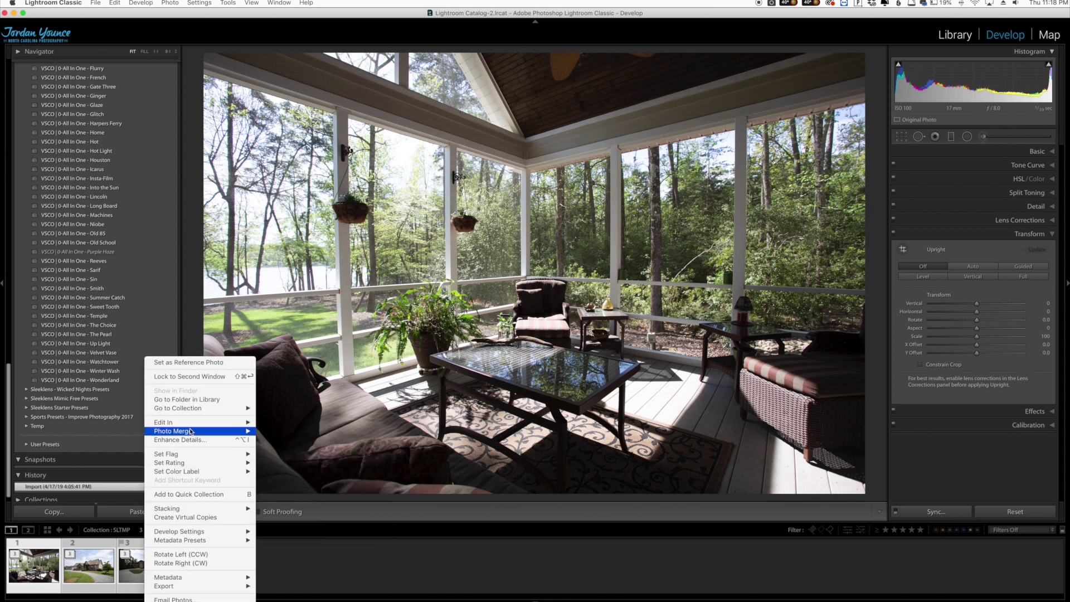
click(104, 568)
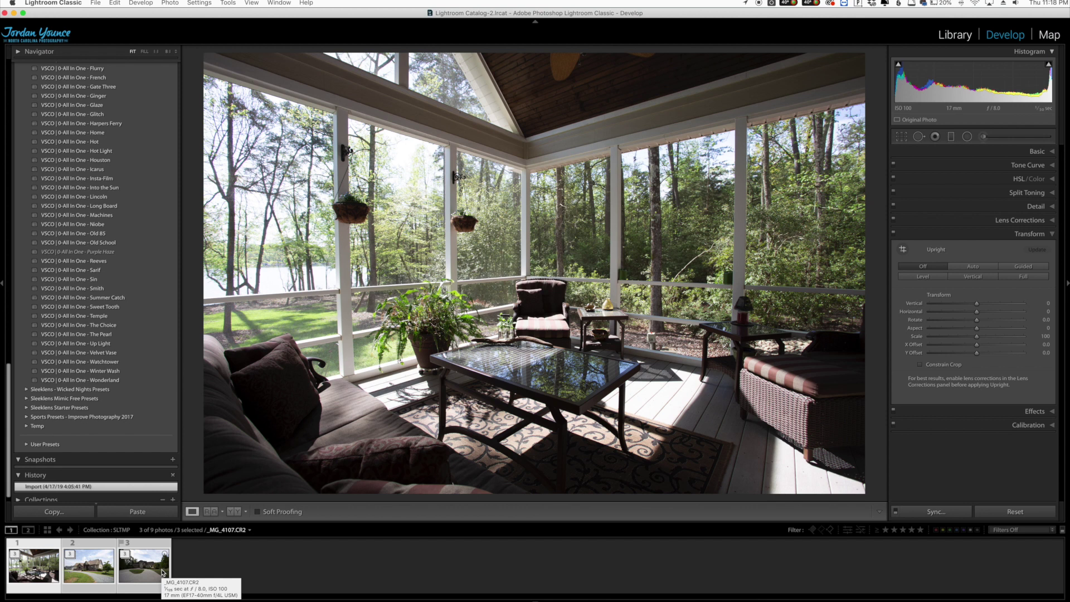
key(ctrl+shift+h)
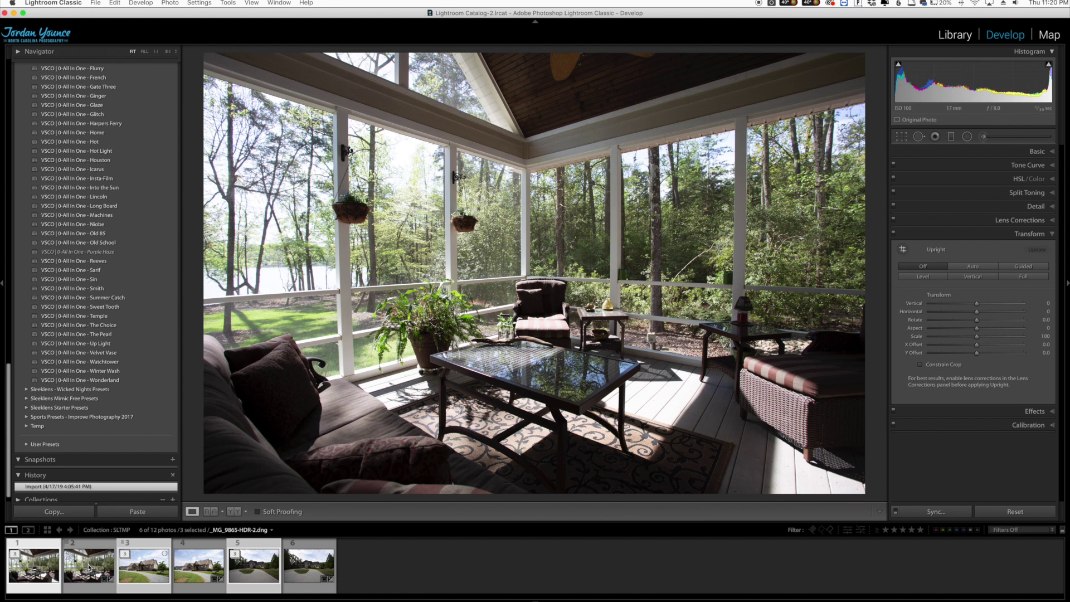
- View the merged porch HDR, _MG_9865-HDR-2.dng
click(89, 568)
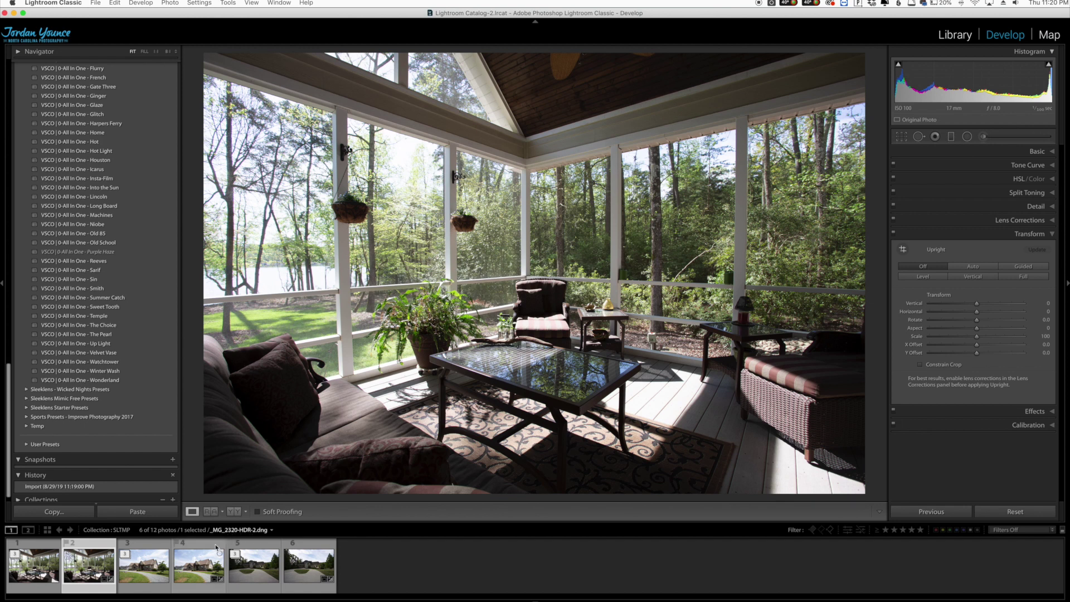
- View the merged house HDR, then the driveway HDR _MG_4107-HDR-2.dng
click(199, 568)
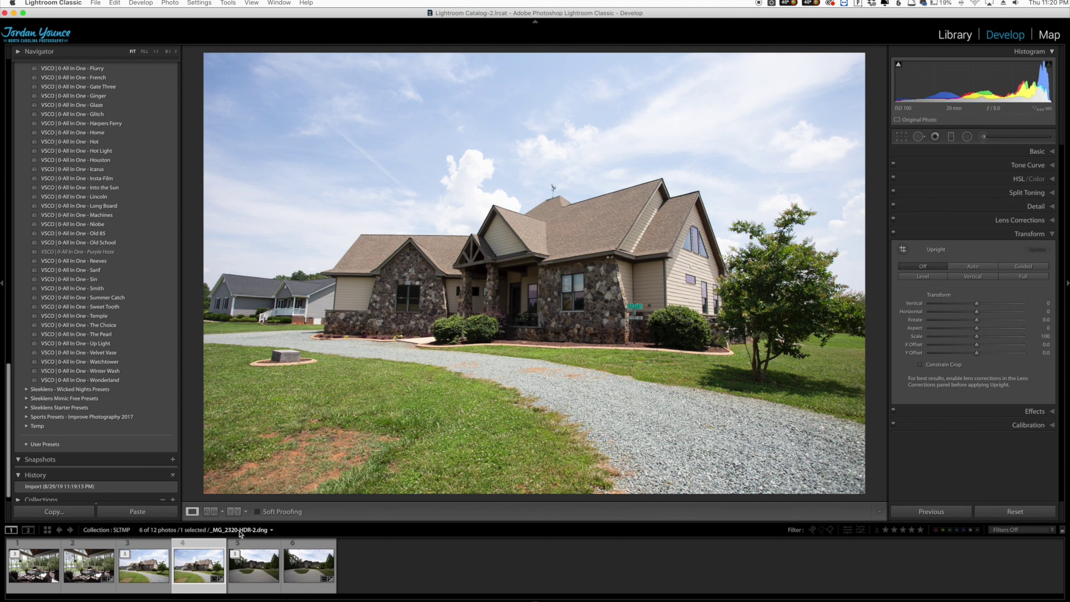
key(Right)
key(Right)
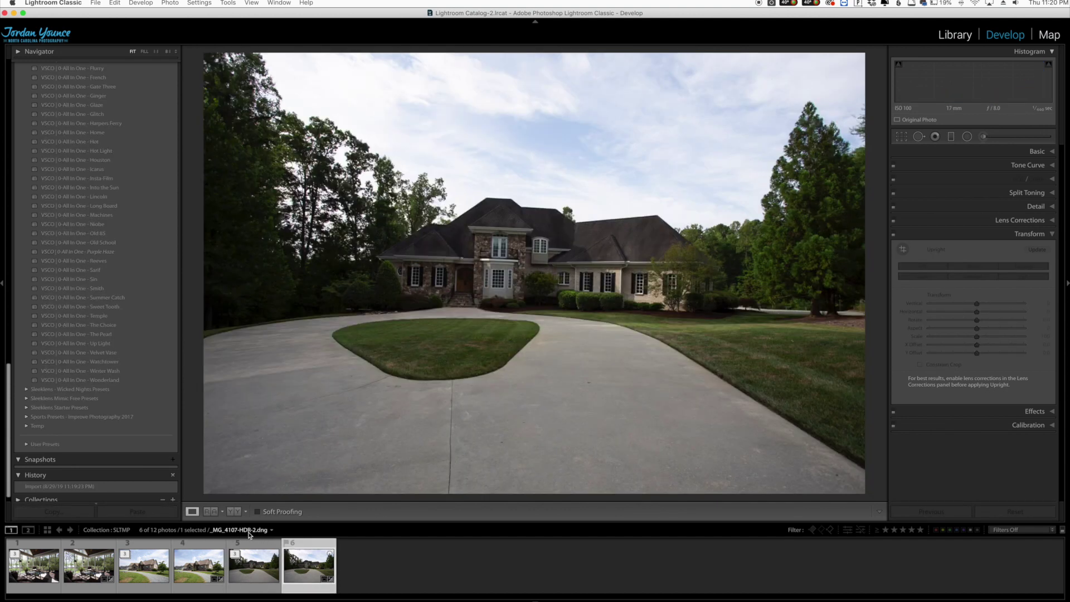